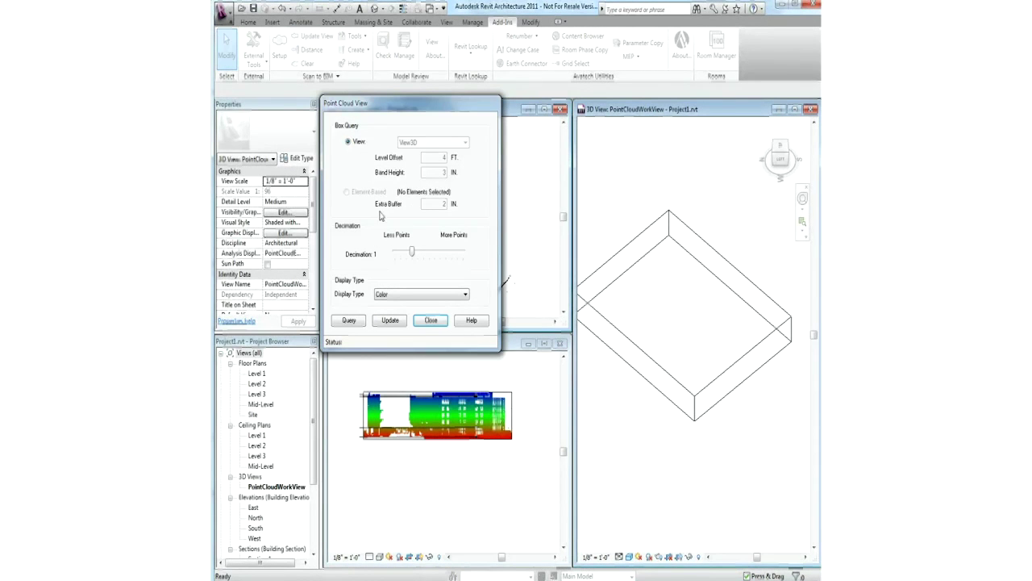
# - Show the roughly 2.2 million scan points coloured by Elevation, update the view, and close the point cloud settings
pyautogui.click(394, 294)
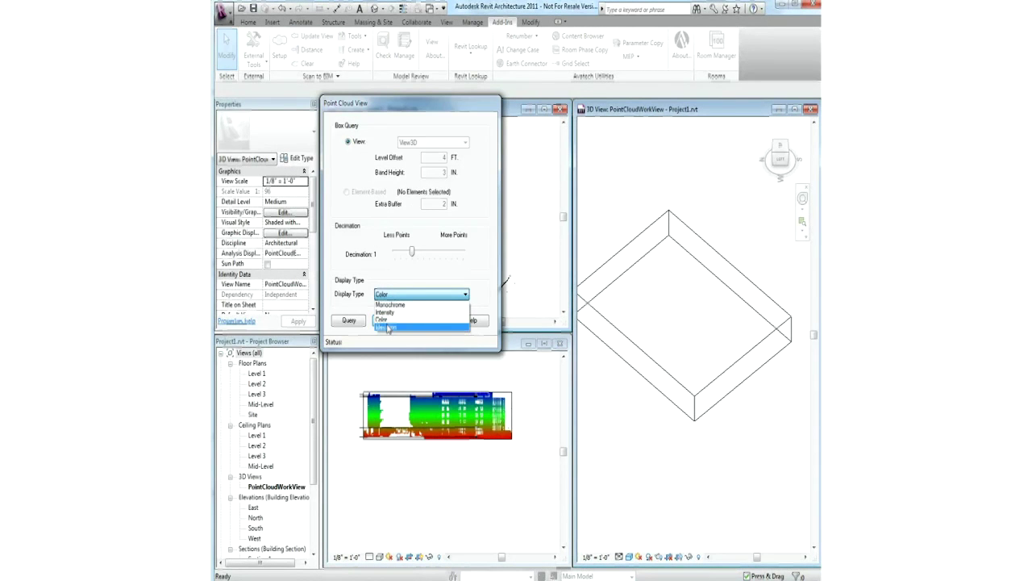
pyautogui.click(388, 327)
pyautogui.click(390, 321)
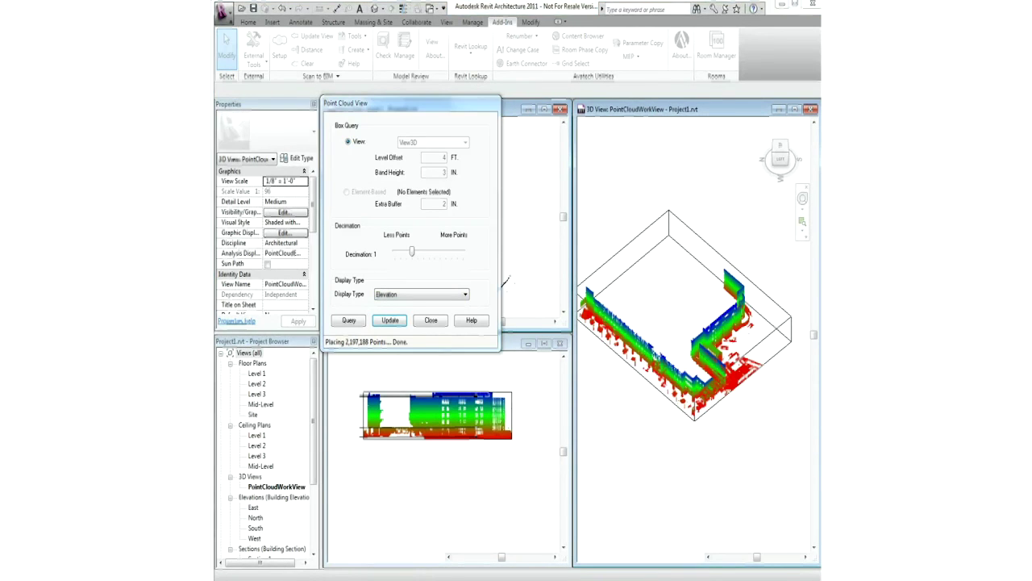
pyautogui.press('Escape')
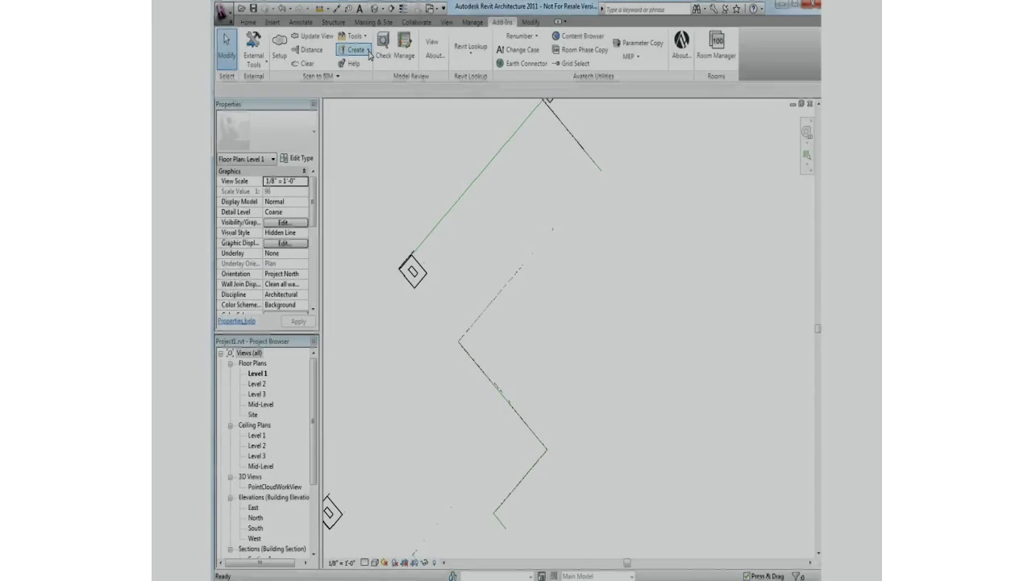
# - Create model lines at the level elevation from the Level 1 scan, then trim them into corners
pyautogui.click(368, 51)
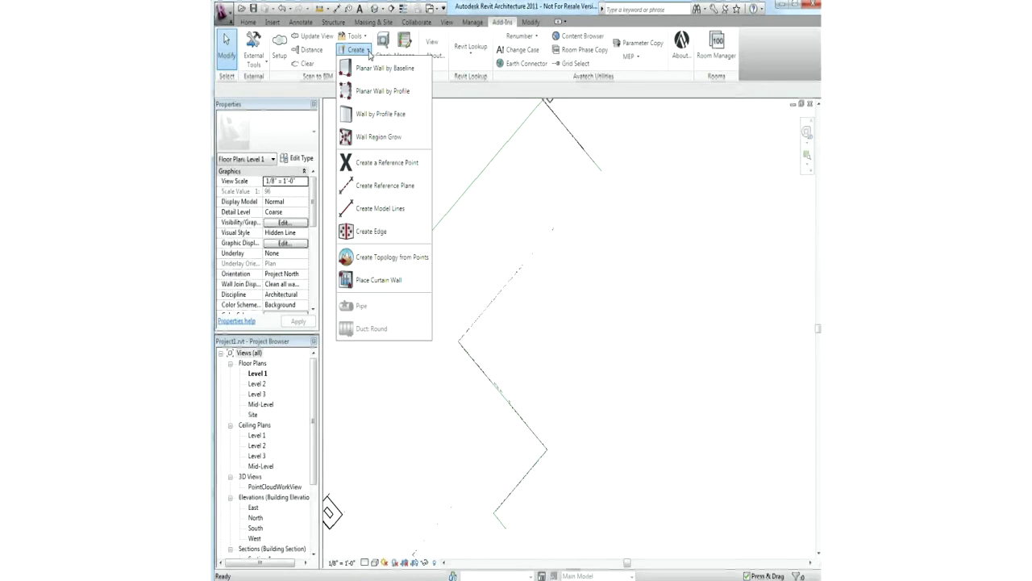
pyautogui.click(368, 209)
pyautogui.click(598, 376)
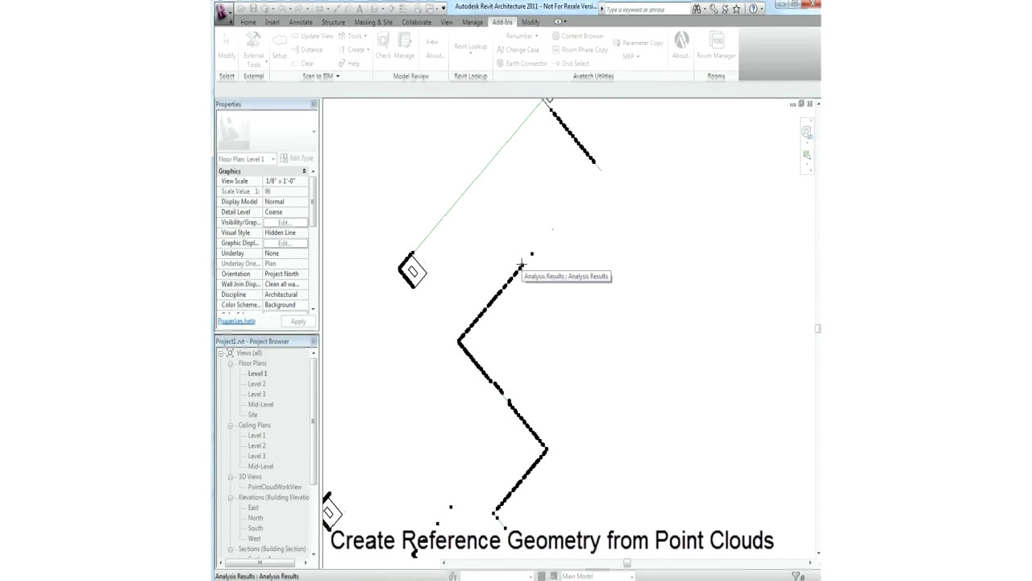
pyautogui.click(500, 301)
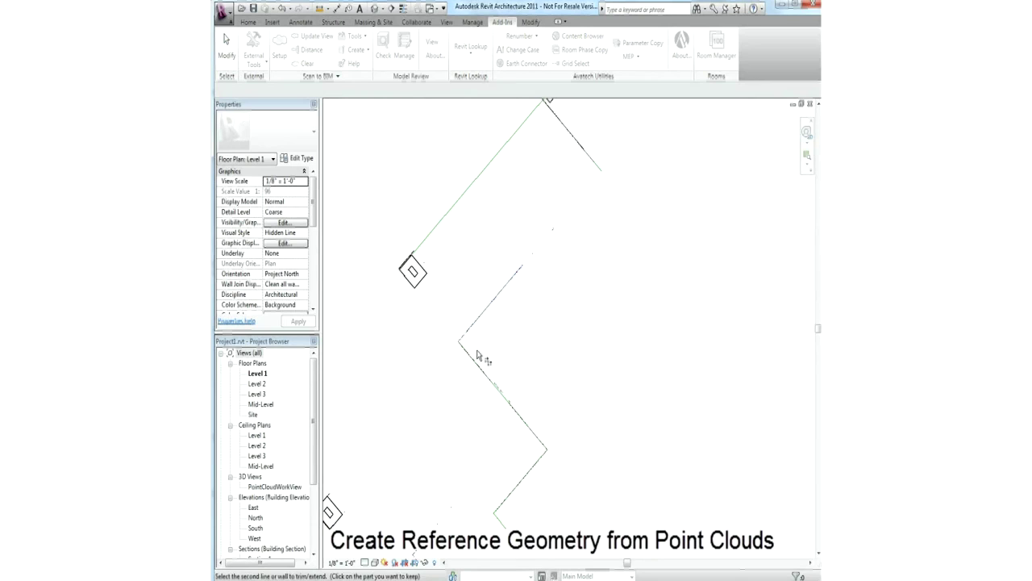
pyautogui.click(474, 361)
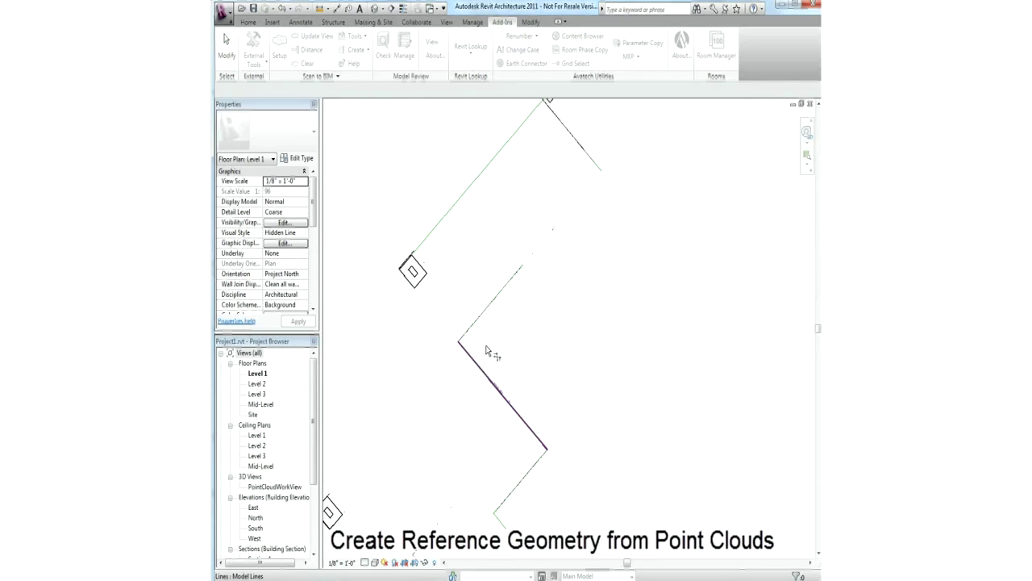
pyautogui.click(592, 162)
pyautogui.press('Escape')
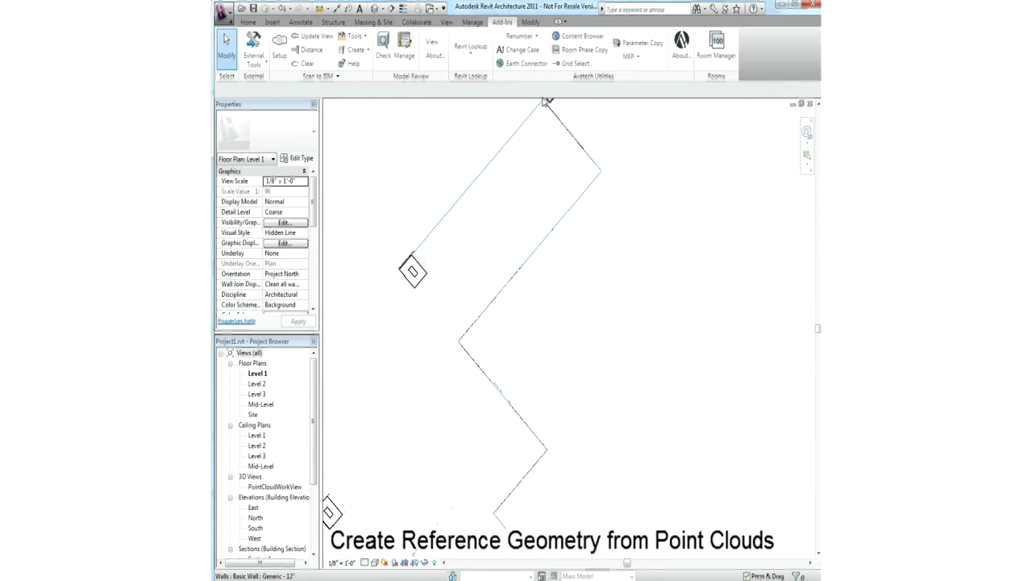
# - Build Generic 12" walls along the upper-right, long, middle and lower diagonal reference lines
pyautogui.rightClick(545, 103)
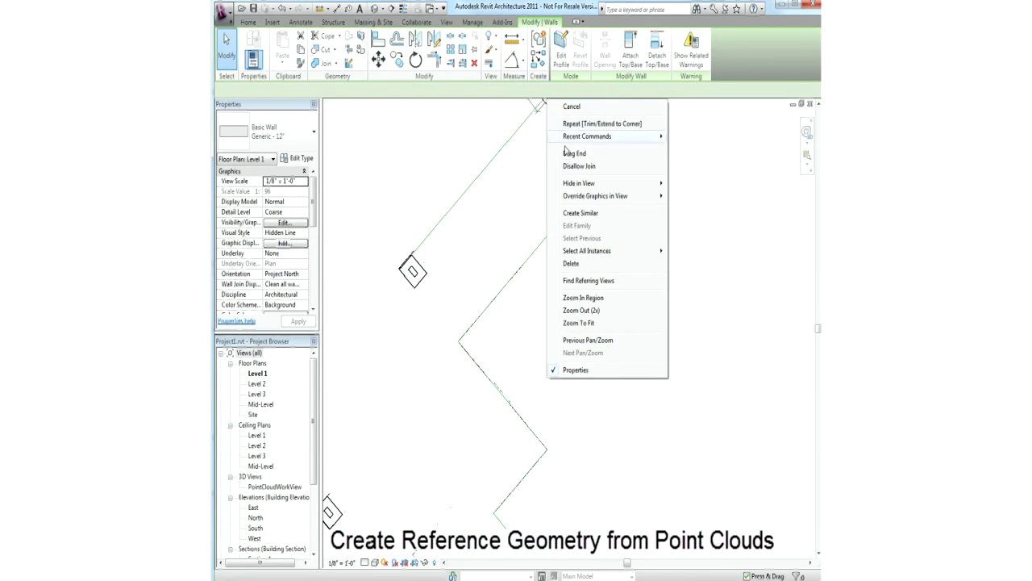
pyautogui.click(580, 212)
pyautogui.click(599, 49)
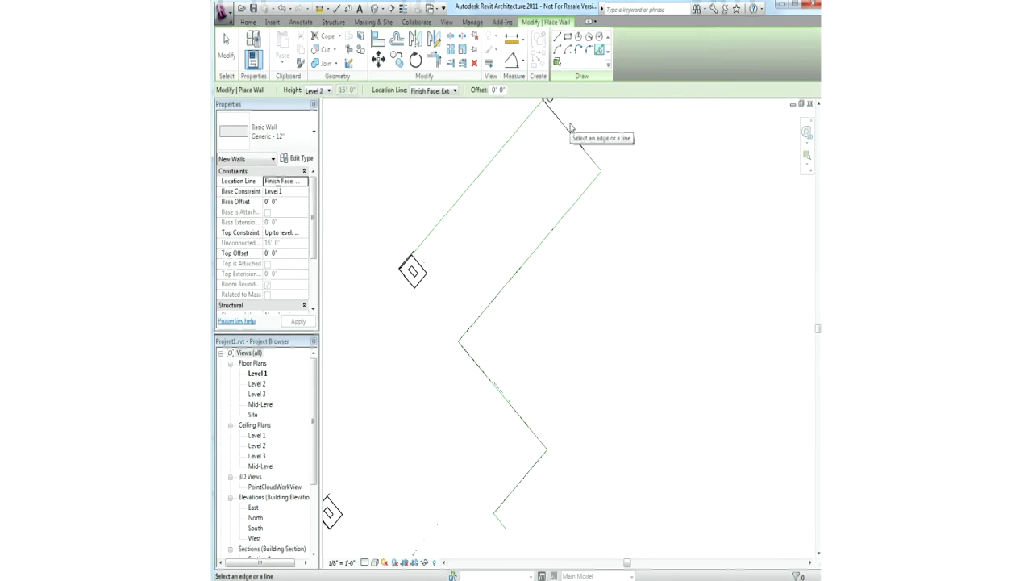
pyautogui.click(572, 137)
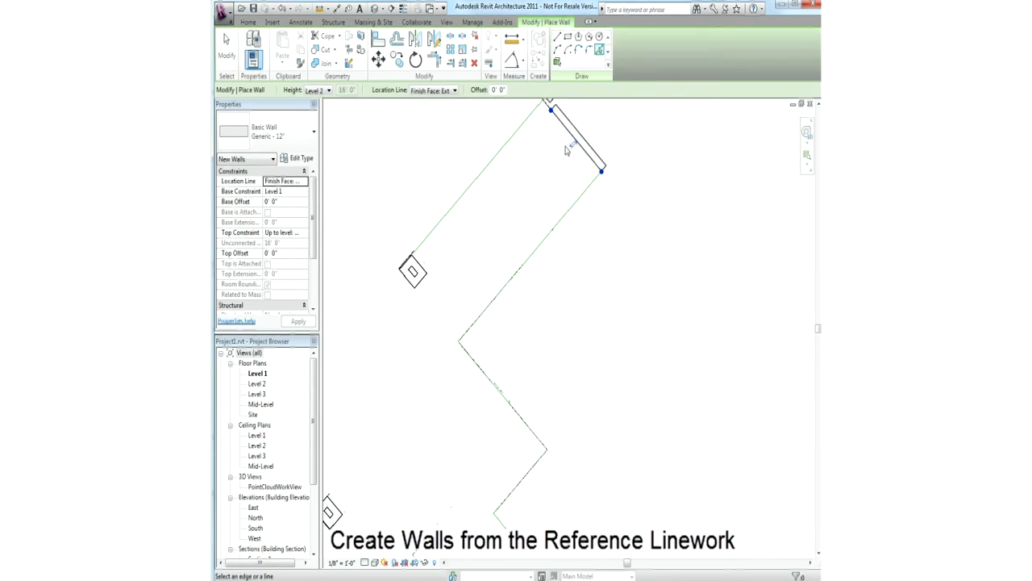
pyautogui.click(568, 210)
pyautogui.click(476, 365)
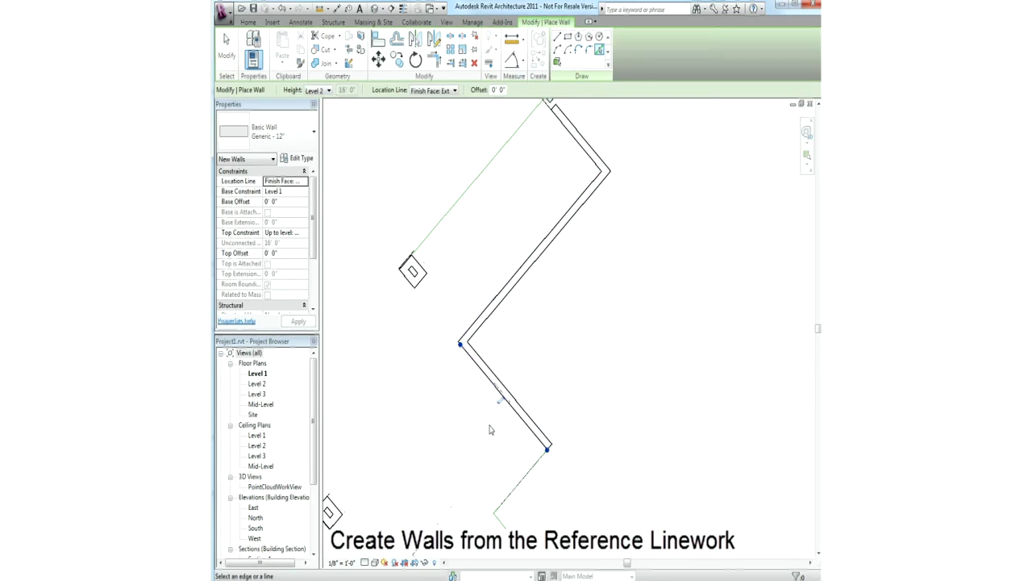
pyautogui.click(525, 474)
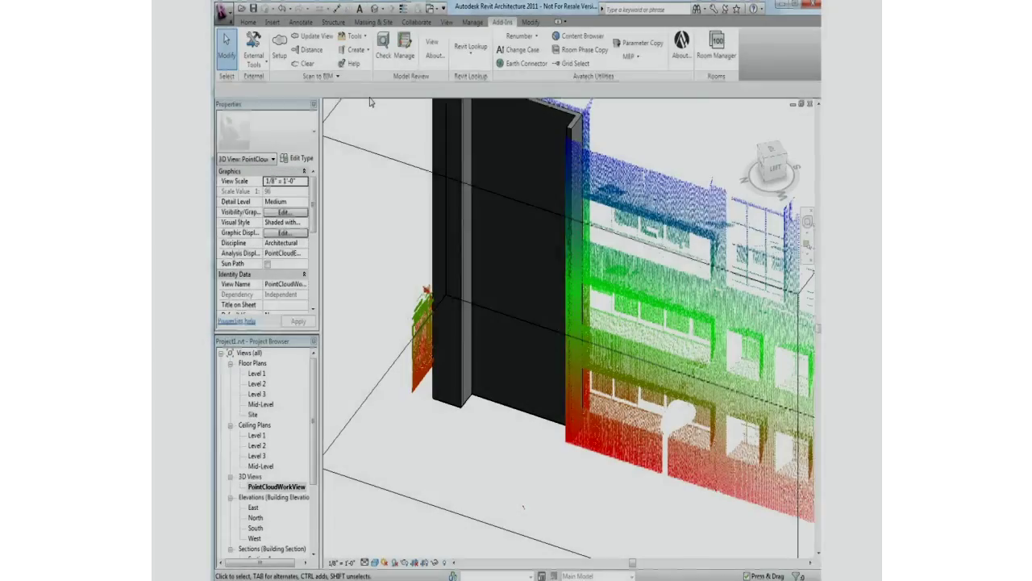
# - Start Wall Region Grow and pick a seed point on the scanned façade
pyautogui.click(369, 50)
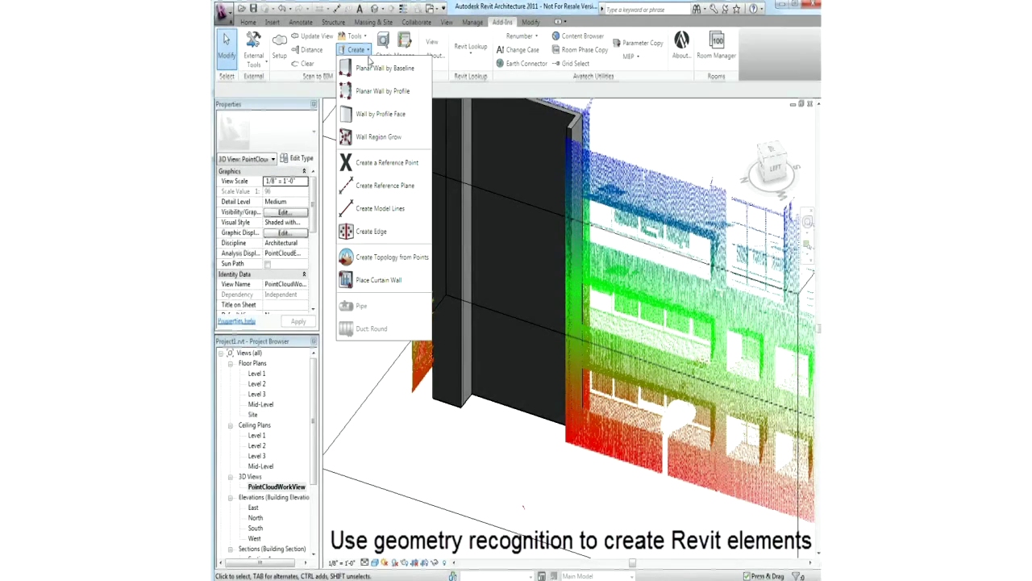
pyautogui.click(374, 137)
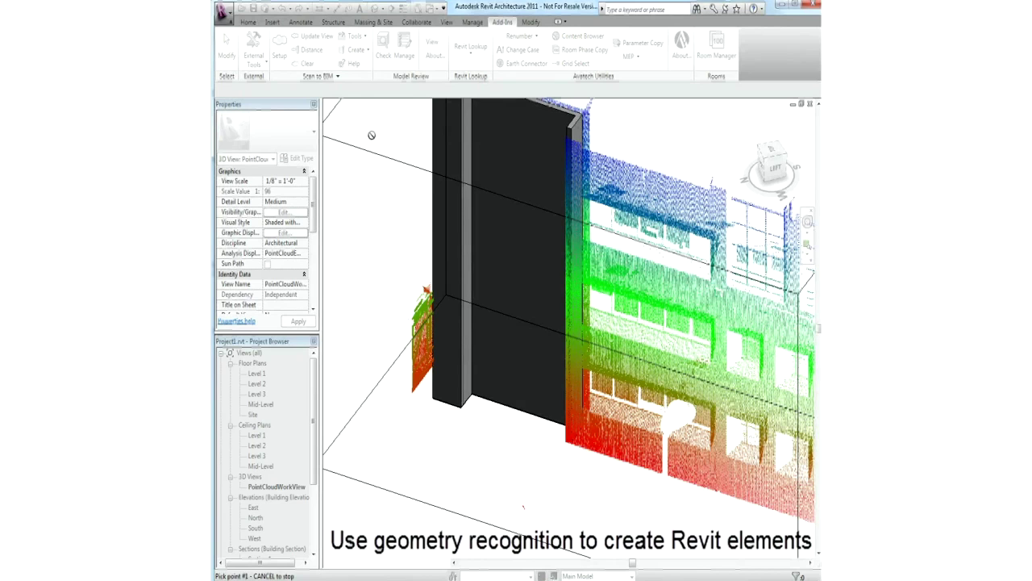
pyautogui.click(571, 446)
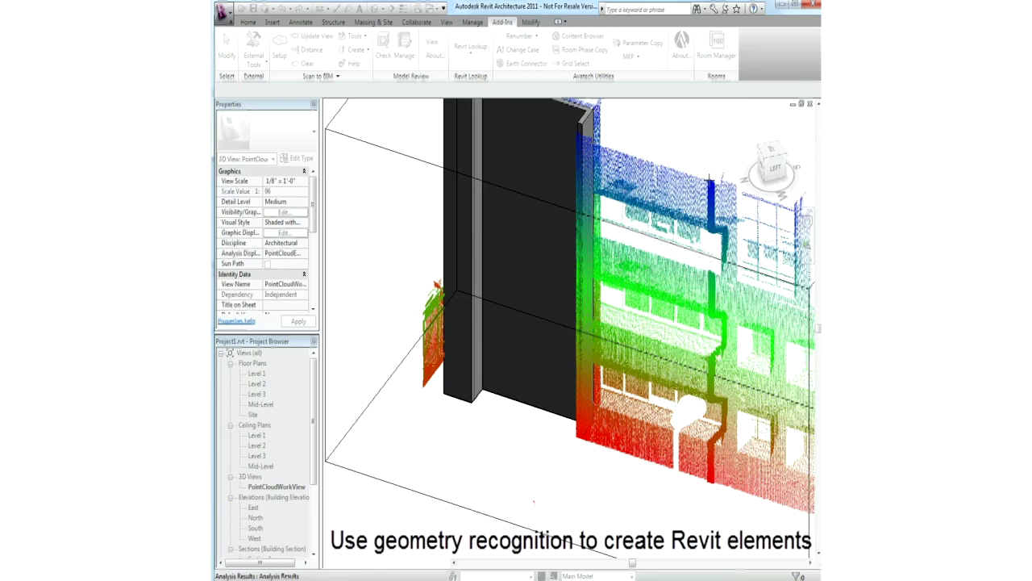
# - Search the façade region for coplanar points and create a Generic - 12" mass wall
pyautogui.click(711, 184)
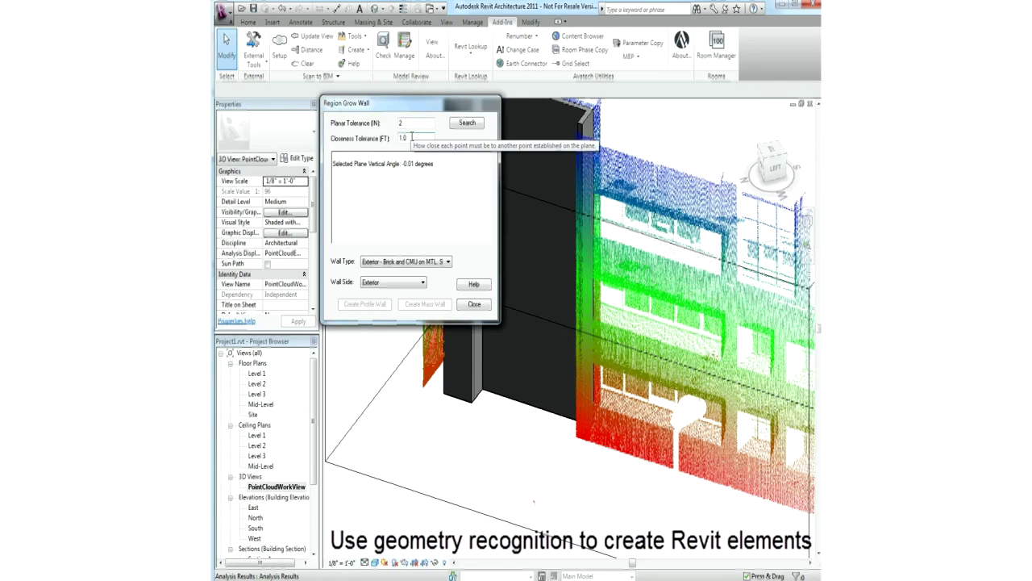
pyautogui.click(430, 262)
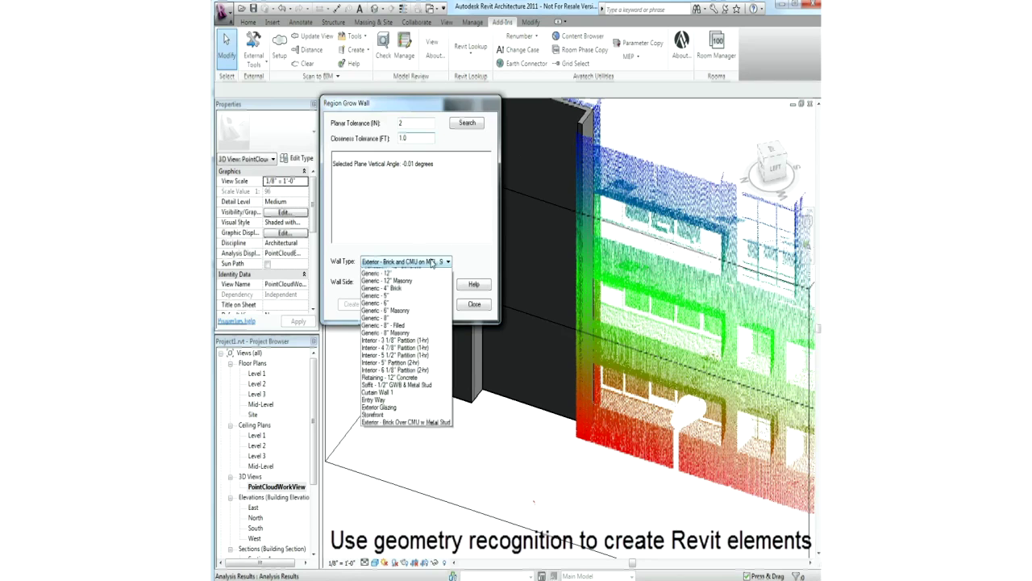
pyautogui.click(381, 324)
pyautogui.click(467, 122)
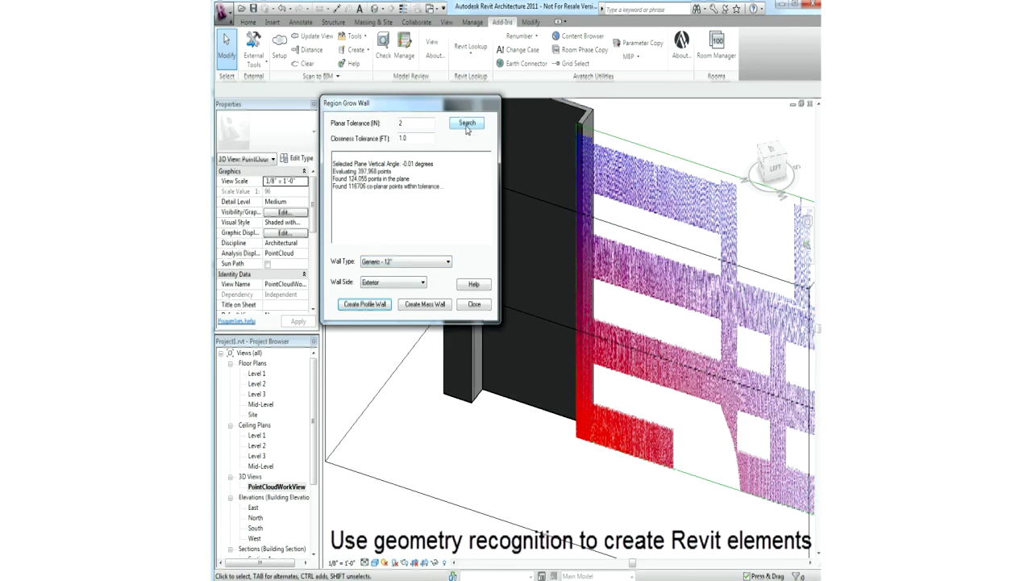
pyautogui.click(426, 304)
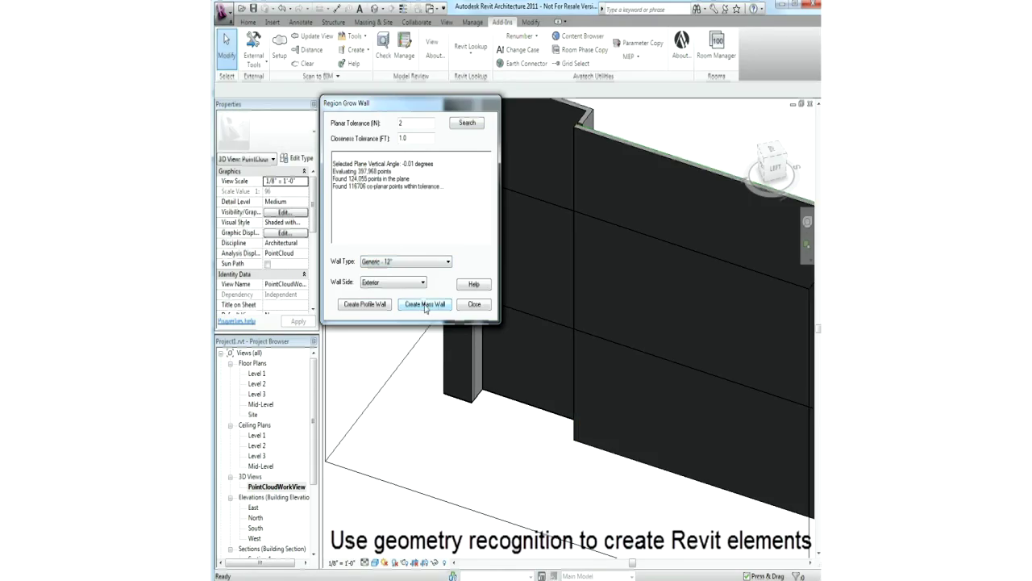
pyautogui.click(474, 304)
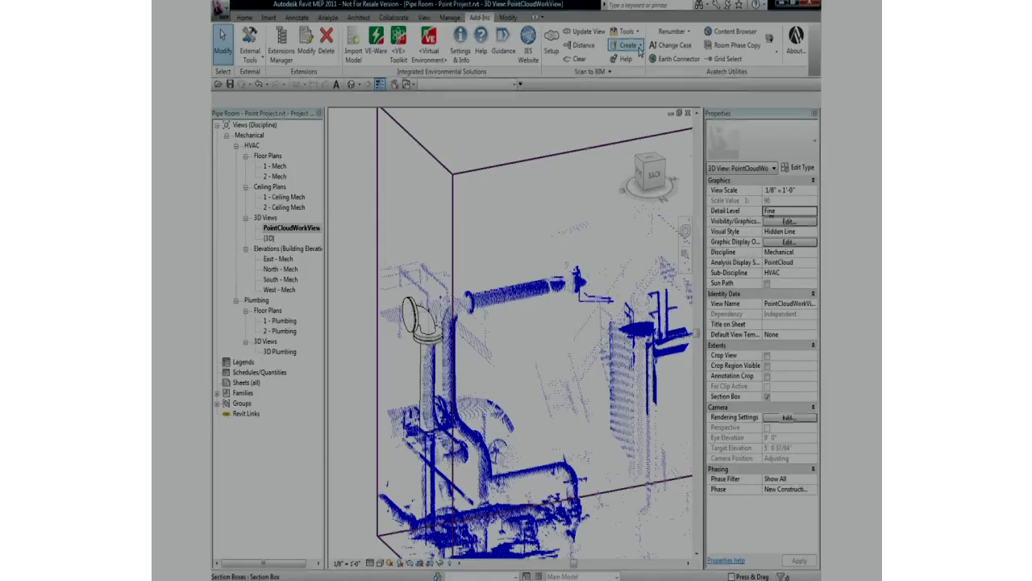
# - Use the Scan to BIM Pipe tool to search the horizontal scan points for a pipe cylinder
pyautogui.click(639, 46)
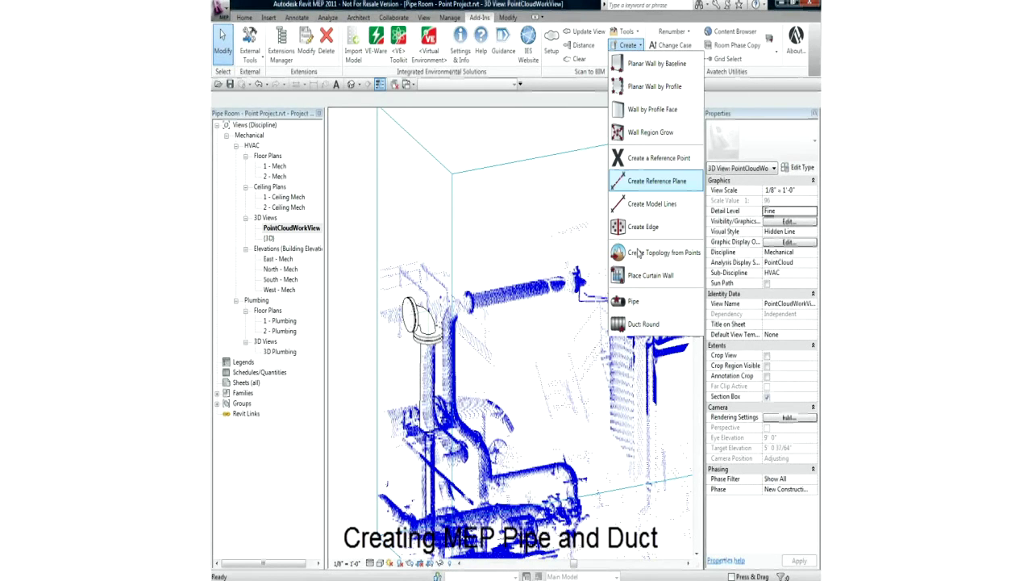
pyautogui.click(634, 301)
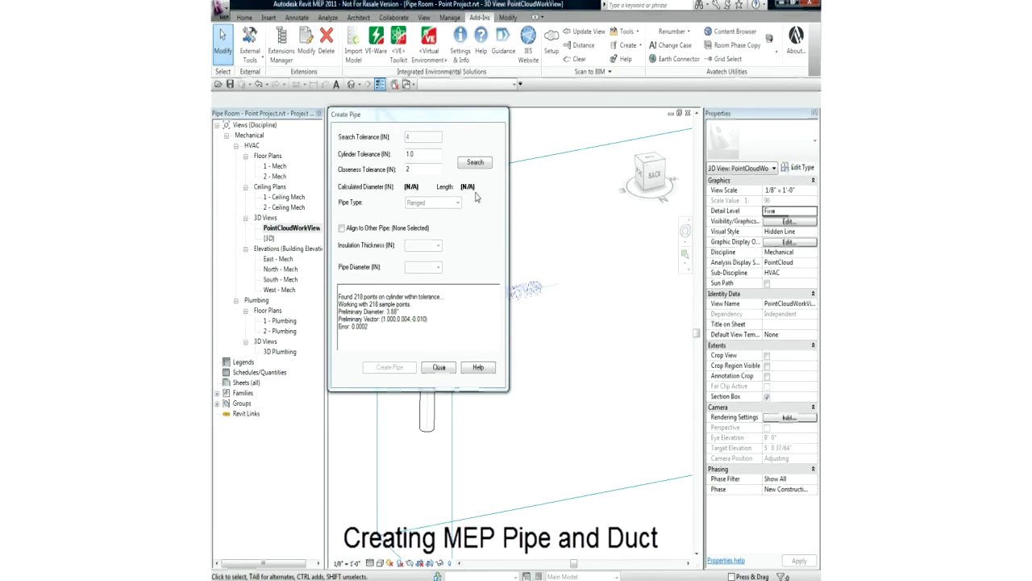
pyautogui.click(475, 162)
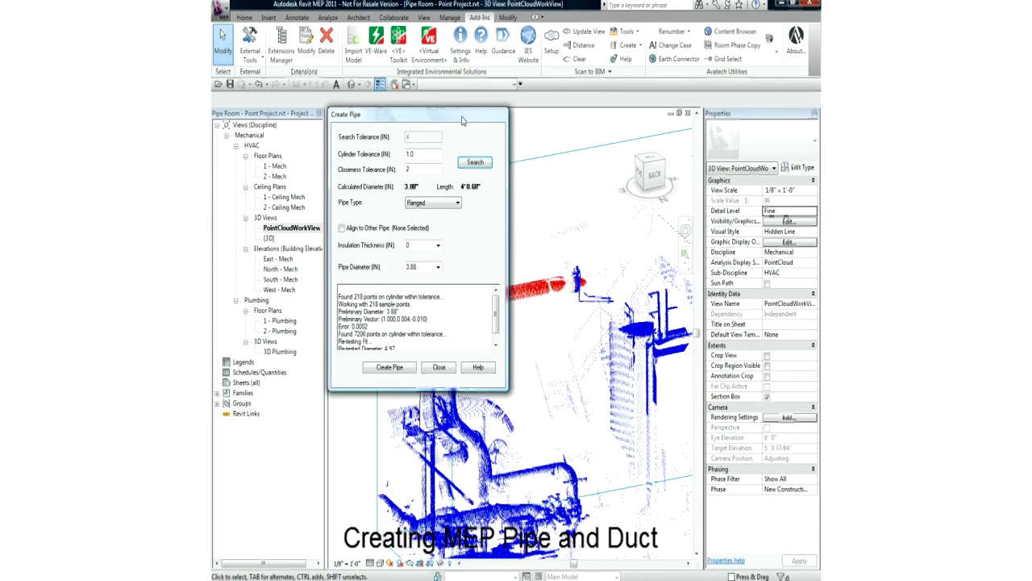
pyautogui.moveTo(462, 115); pyautogui.dragTo(400, 112)
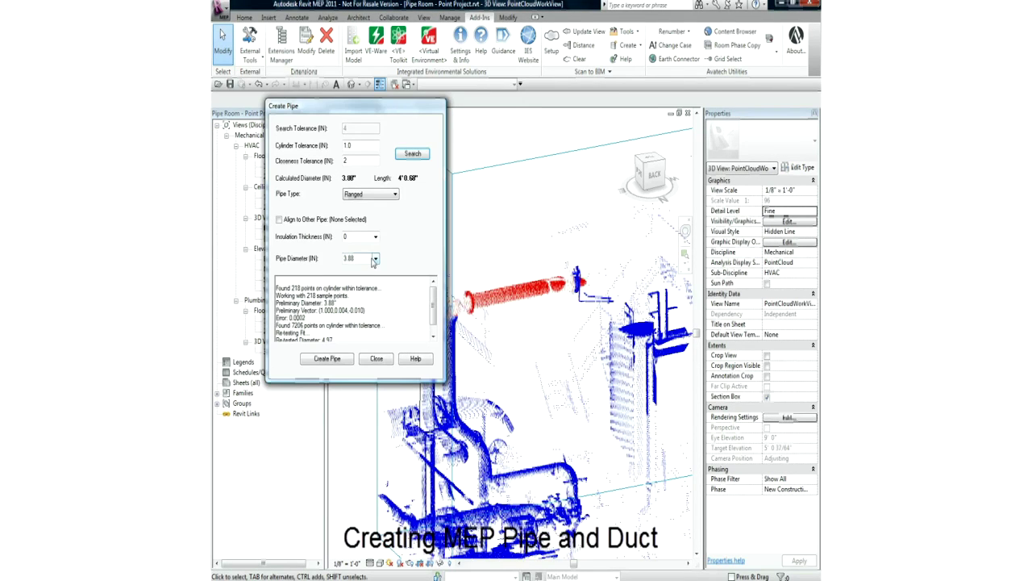
# - Create the fitted pipe at 4-inch diameter and inspect the new horizontal pipe in 3D
pyautogui.click(375, 259)
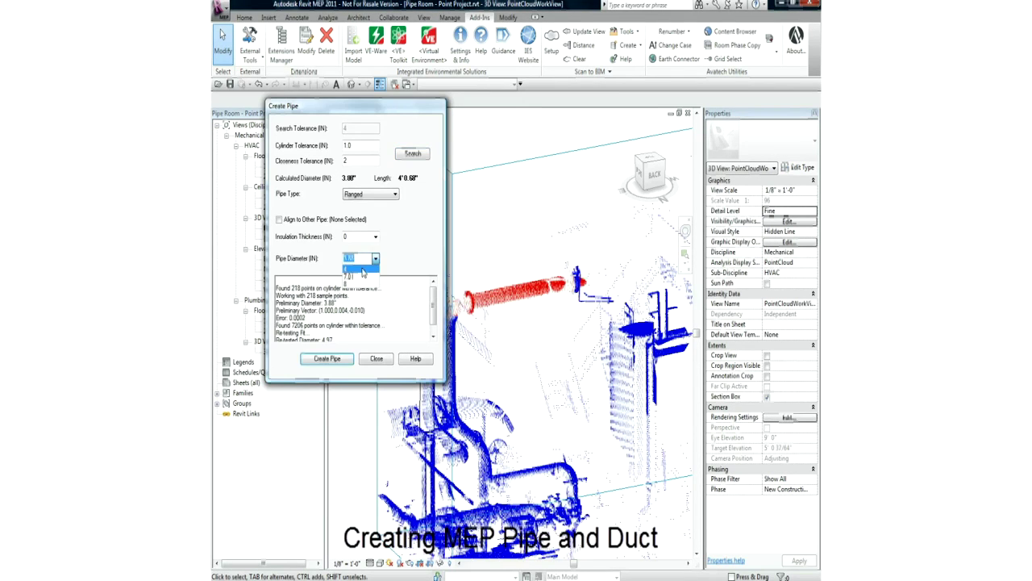
pyautogui.click(364, 274)
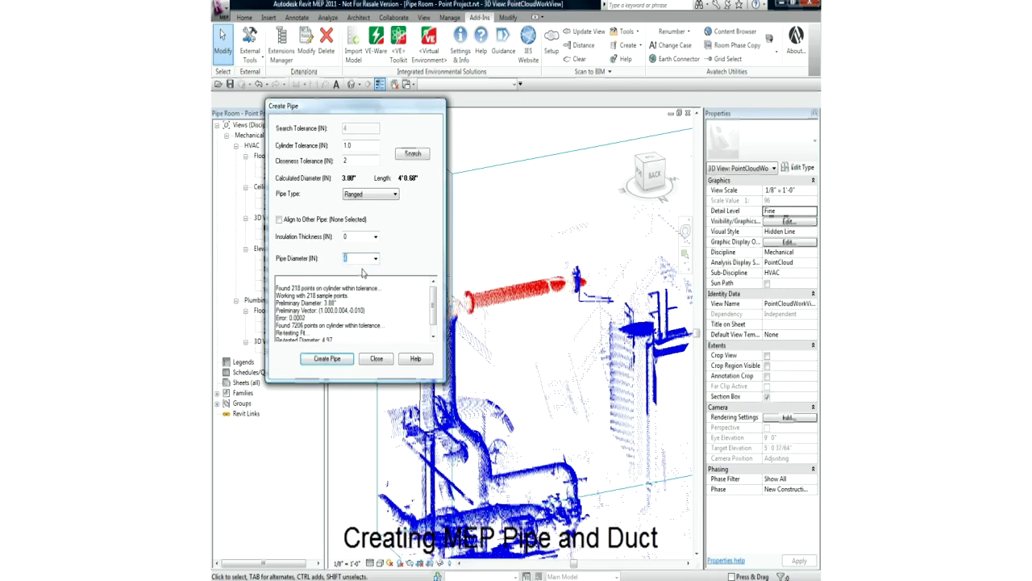
pyautogui.click(327, 359)
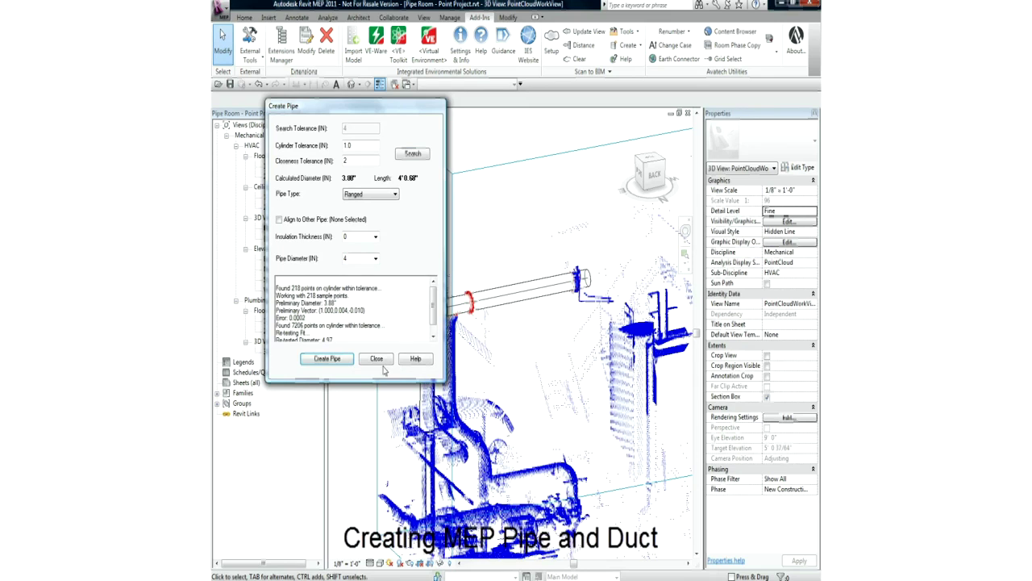
pyautogui.click(377, 359)
pyautogui.keyDown('shift'); pyautogui.moveTo(521, 358); pyautogui.dragTo(484, 266, button='middle'); pyautogui.keyUp('shift')
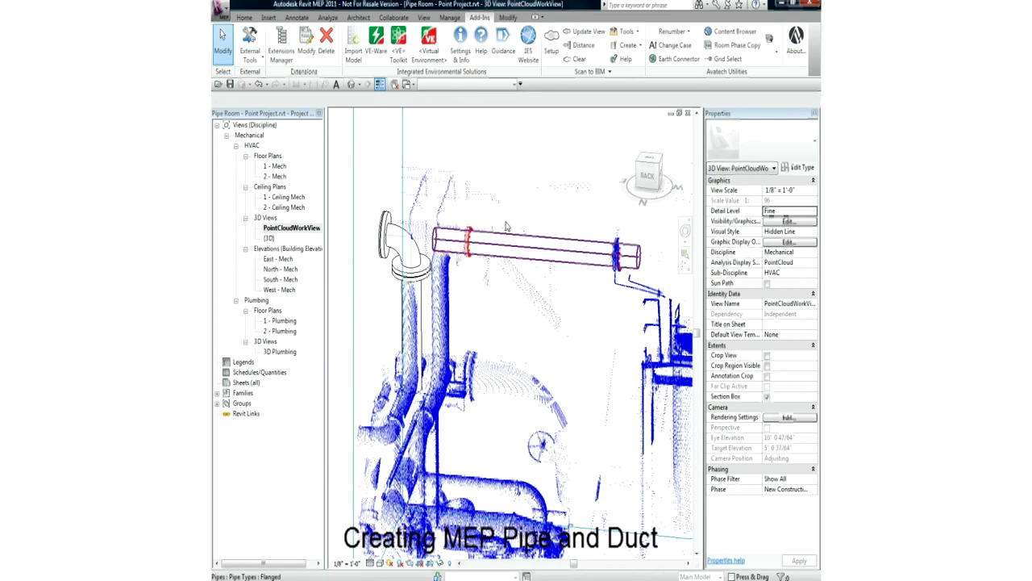
pyautogui.click(487, 257)
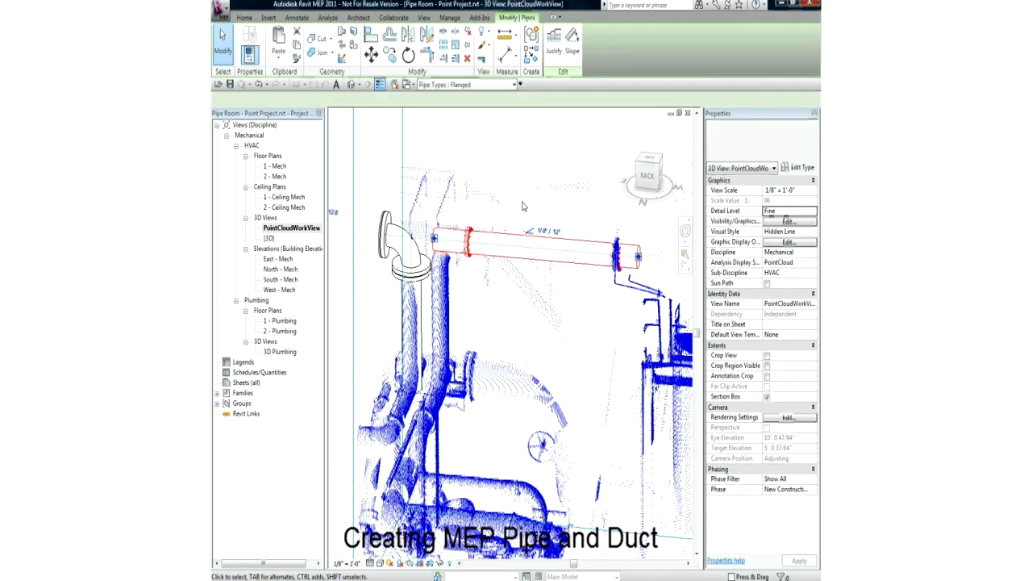
pyautogui.click(480, 18)
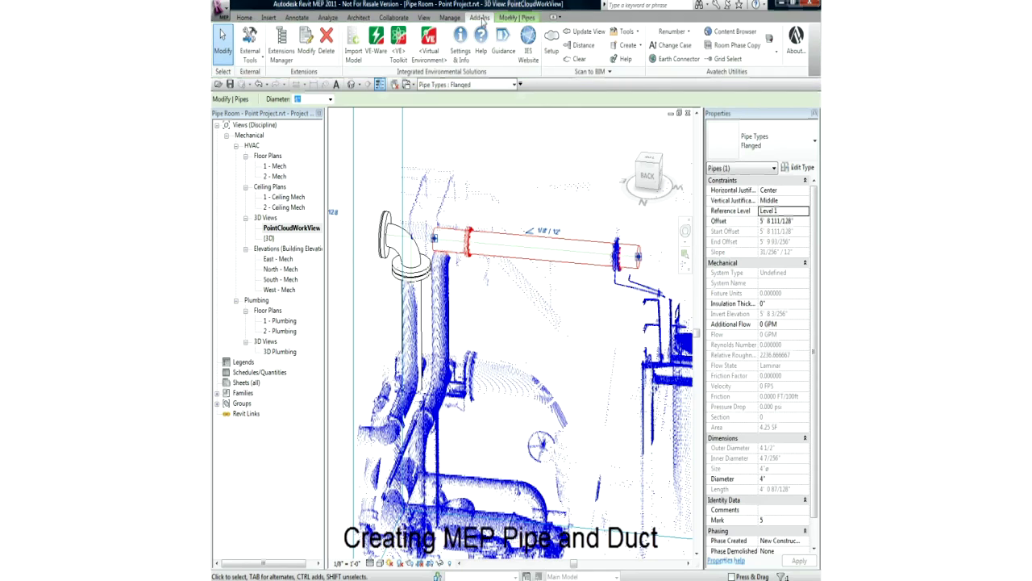
# - Fit a 4-inch pipe to the vertical run of scan points, aligned to the horizontal pipe
pyautogui.click(632, 47)
pyautogui.click(637, 227)
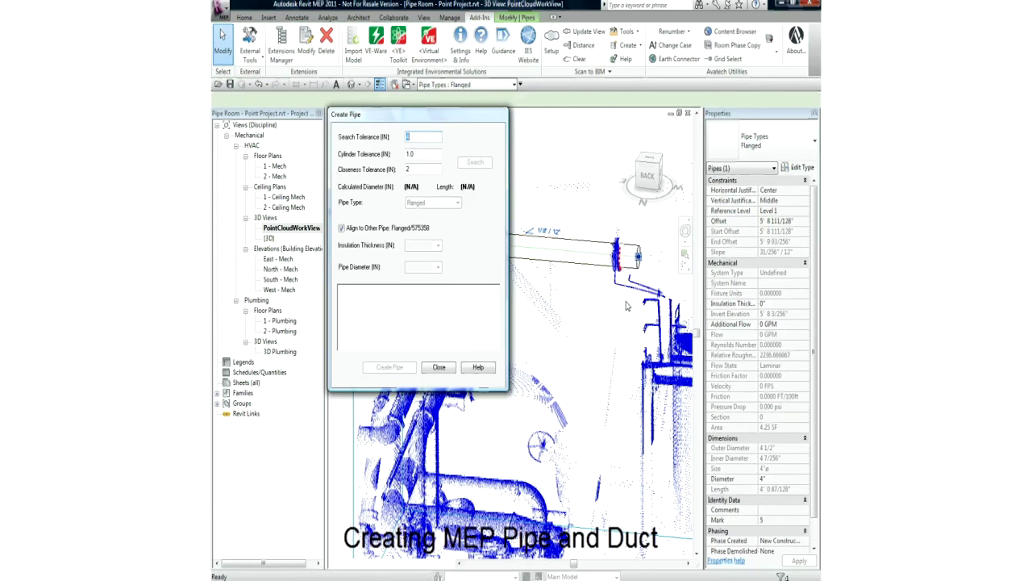
pyautogui.moveTo(435, 117); pyautogui.dragTo(329, 61)
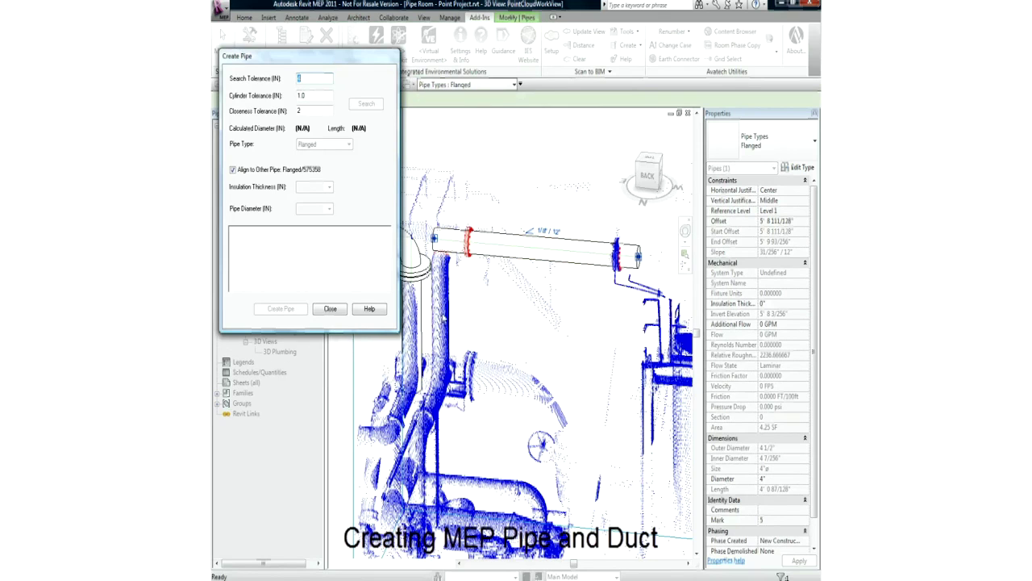
pyautogui.click(439, 323)
pyautogui.click(329, 208)
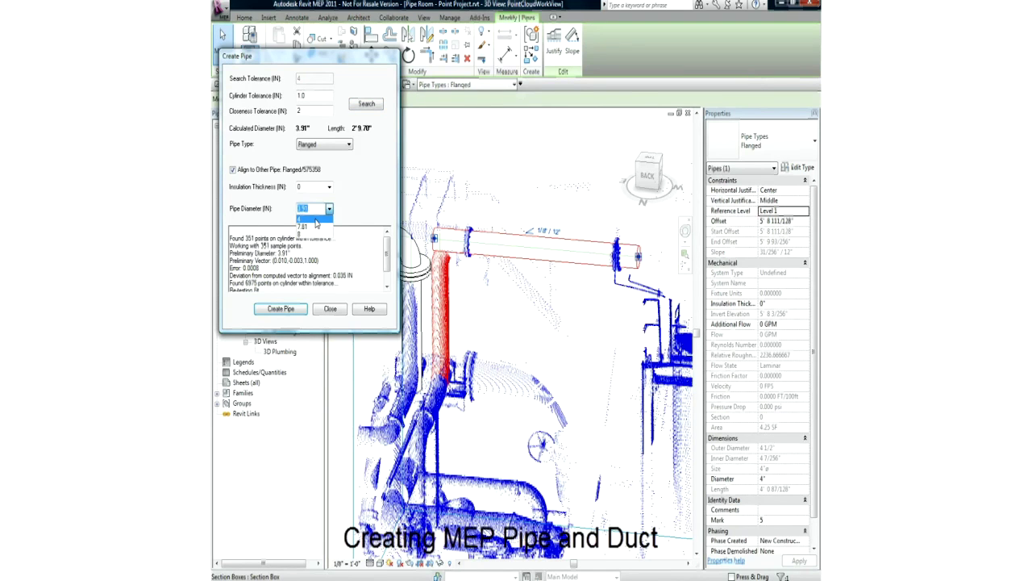
pyautogui.click(316, 223)
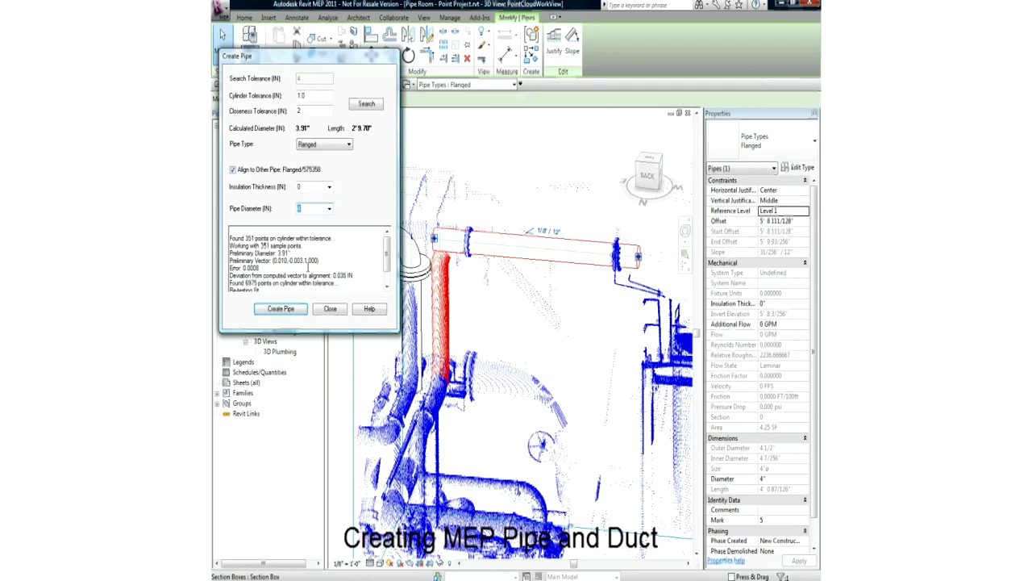
pyautogui.click(295, 313)
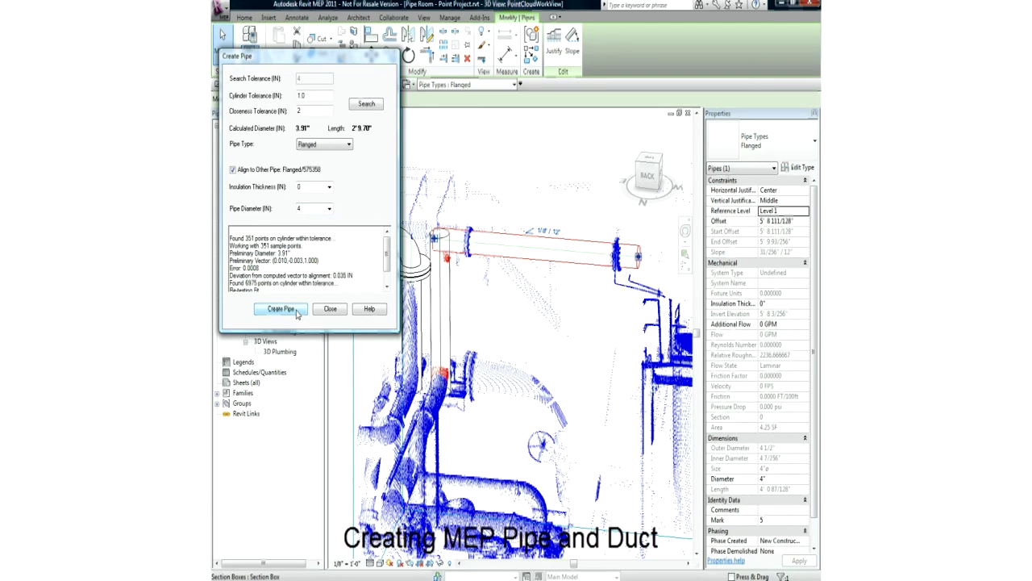
pyautogui.click(330, 309)
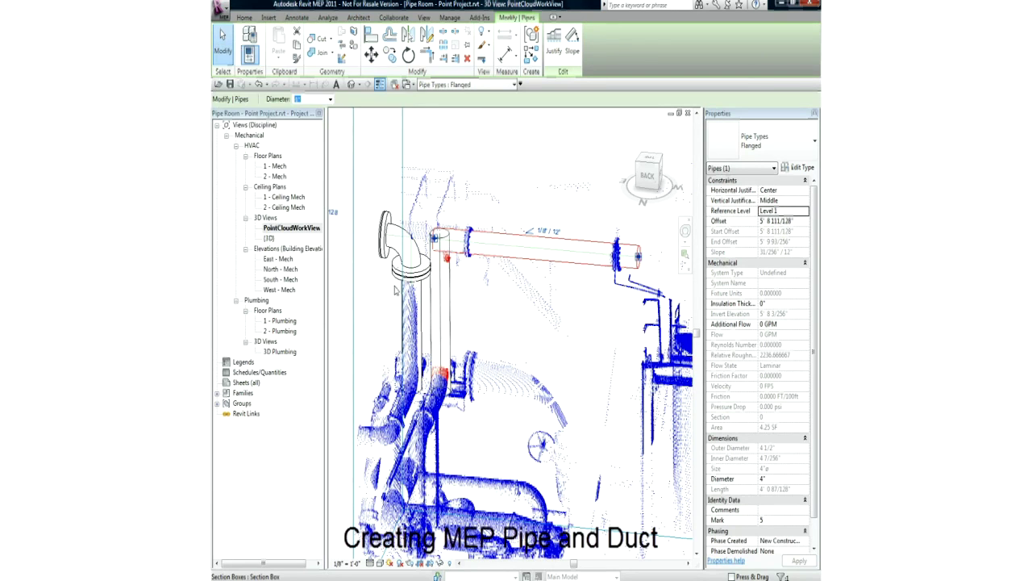
# - Trim/extend the horizontal and vertical 4" pipes to a corner, joining them with a flanged elbow
pyautogui.click(475, 292)
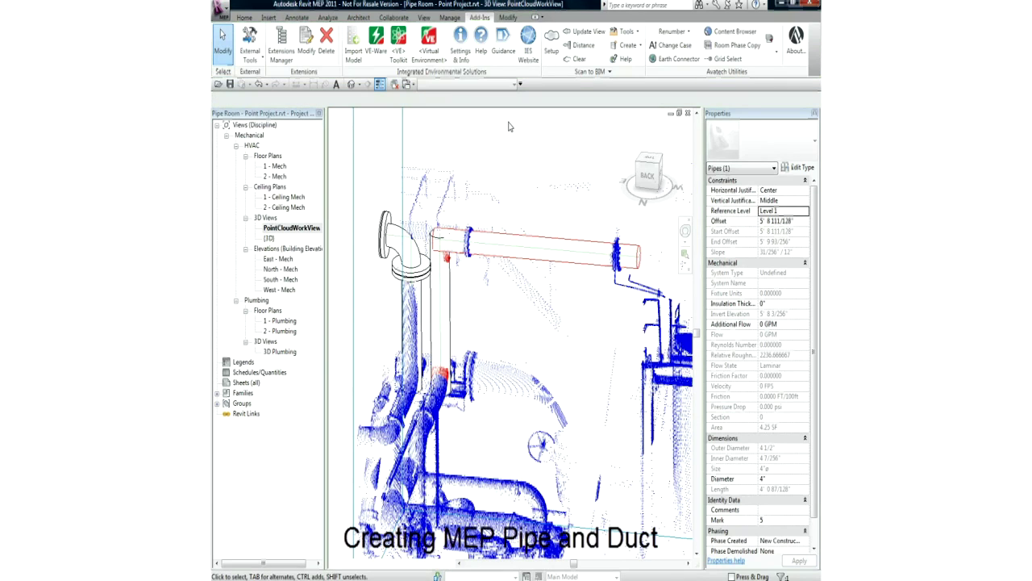
pyautogui.click(506, 18)
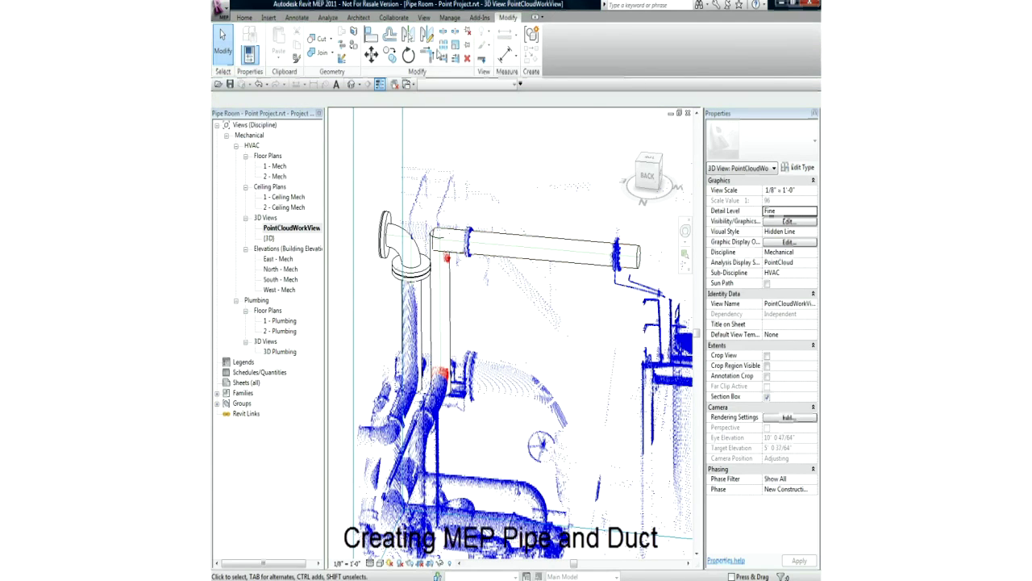
pyautogui.click(427, 53)
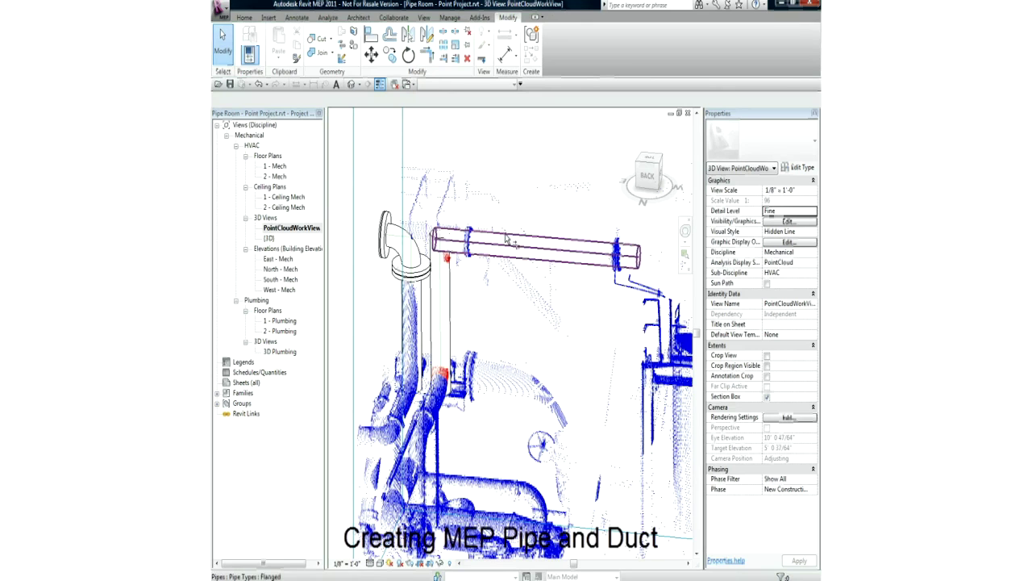
pyautogui.click(476, 246)
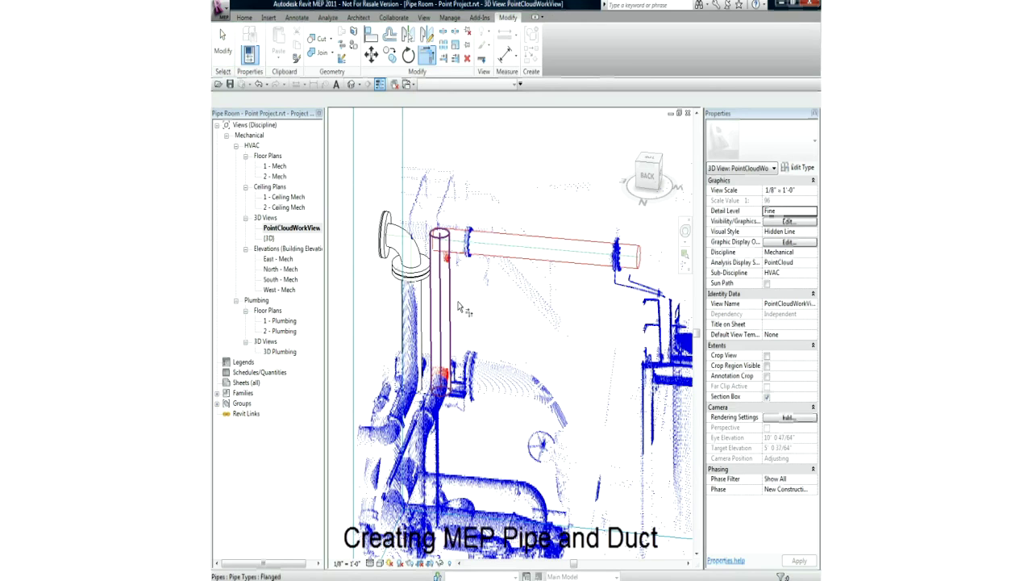
pyautogui.click(453, 307)
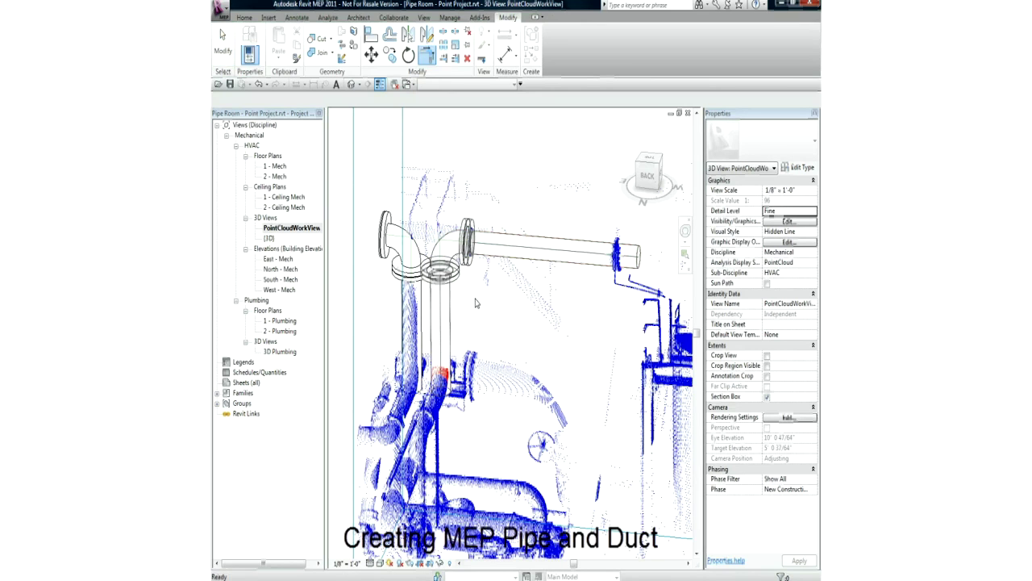